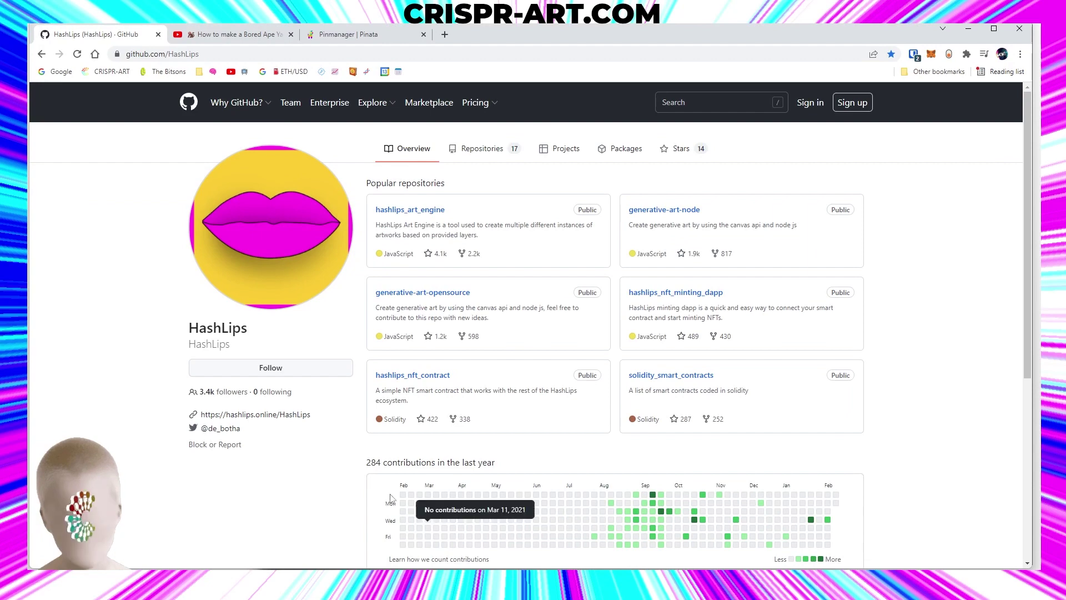
# From the Bored Ape tutorial's description, open the Google Drive link and download Bored Ape Yacht Club Template.psd.
pyautogui.click(219, 34)
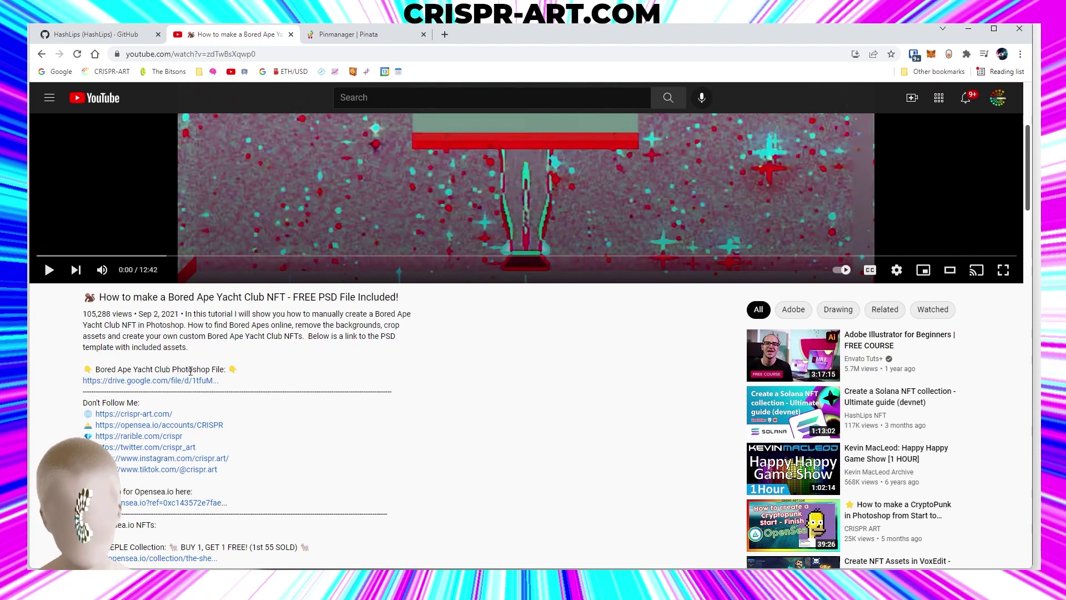
pyautogui.click(148, 380)
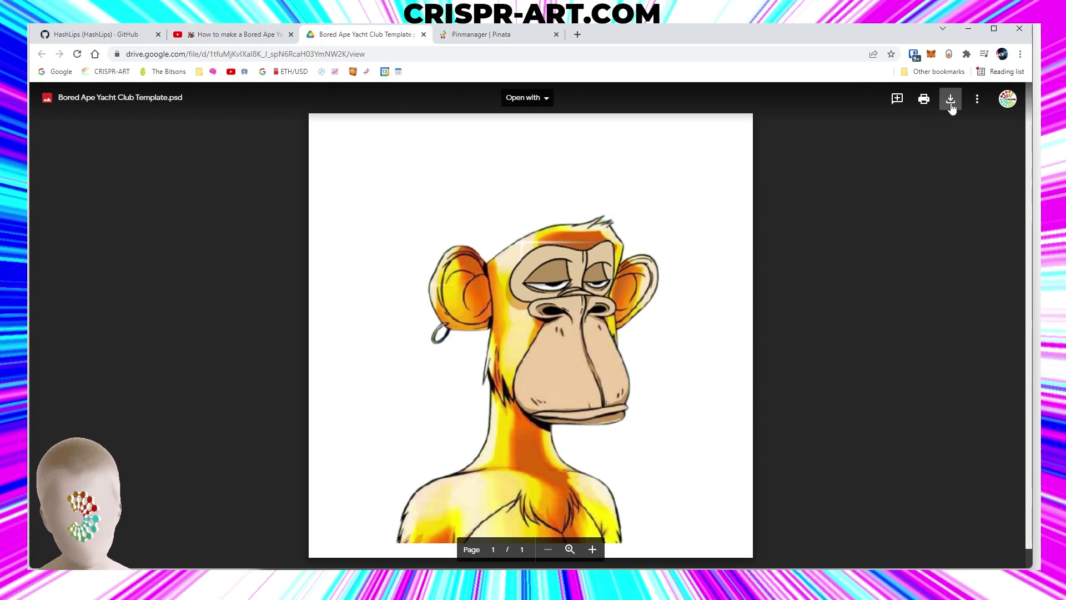
pyautogui.click(951, 105)
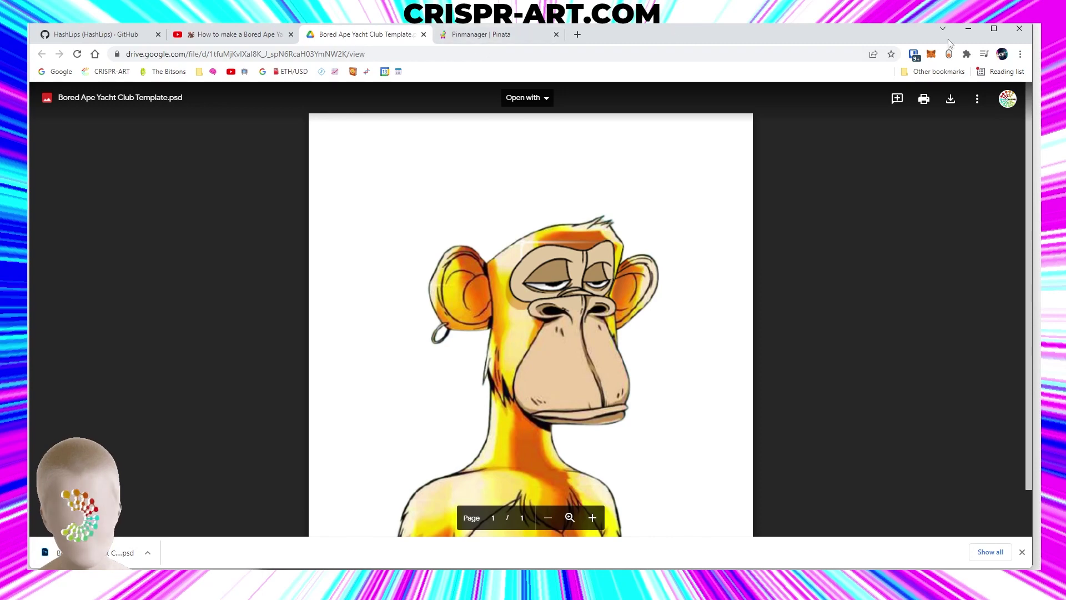
# Minimize Chrome to bring the Bored Ape document back to the front in Photoshop.
pyautogui.click(967, 28)
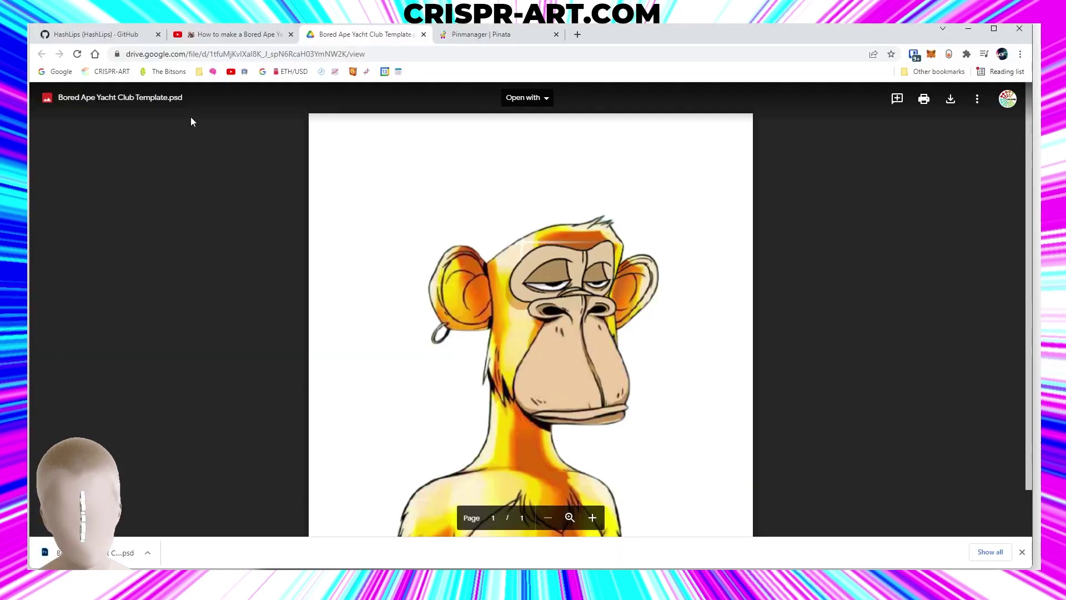
# Back in Chrome, open the hashlips_art_engine_ps_script repository from the HashLips profile's repositories list.
pyautogui.hotkey('ctrl', '1')
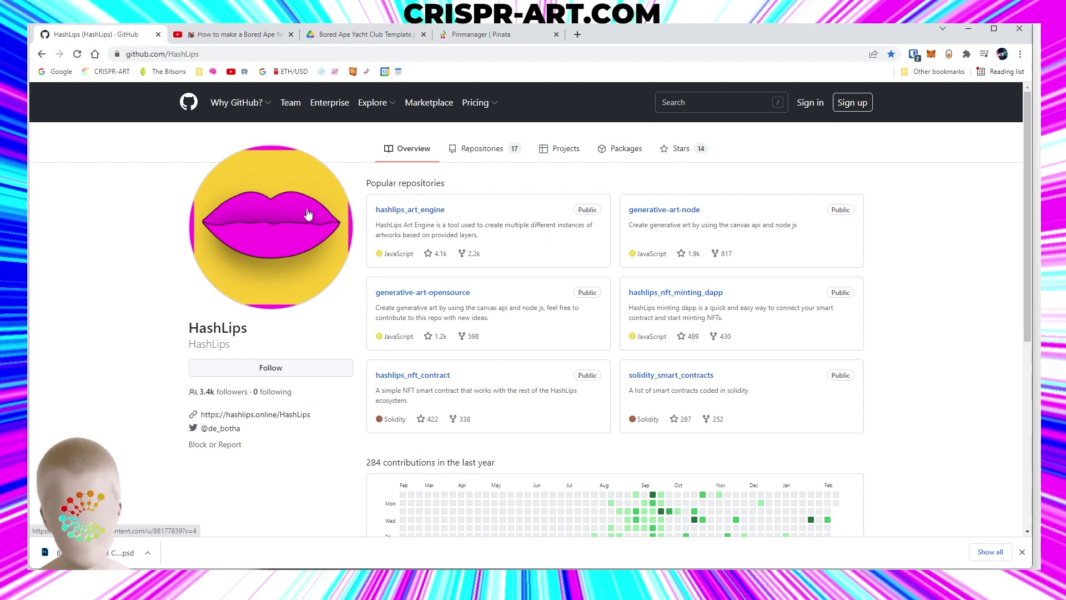
pyautogui.click(482, 149)
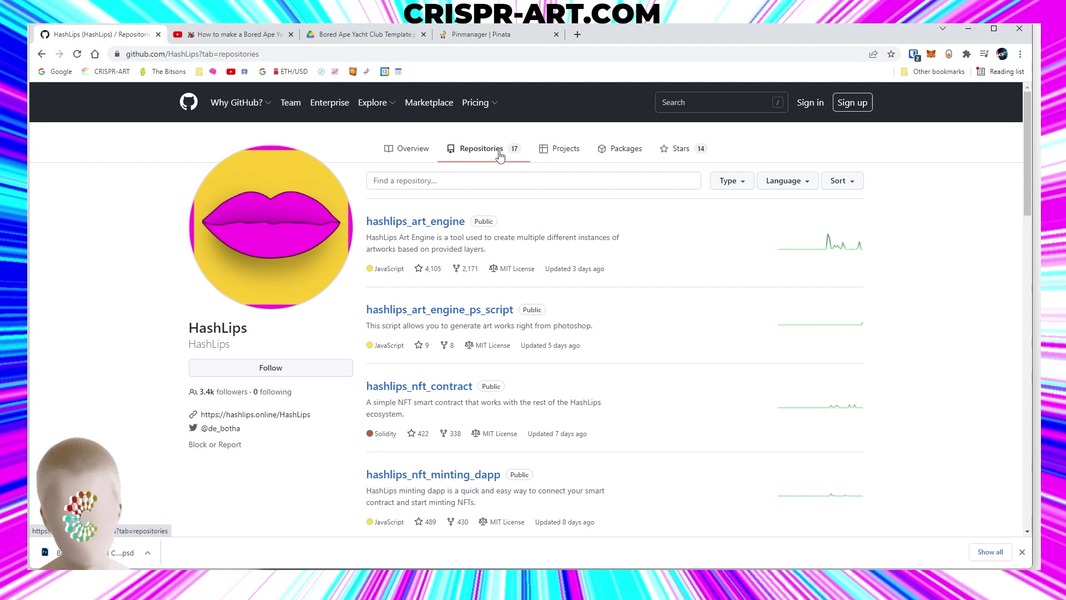
pyautogui.click(498, 312)
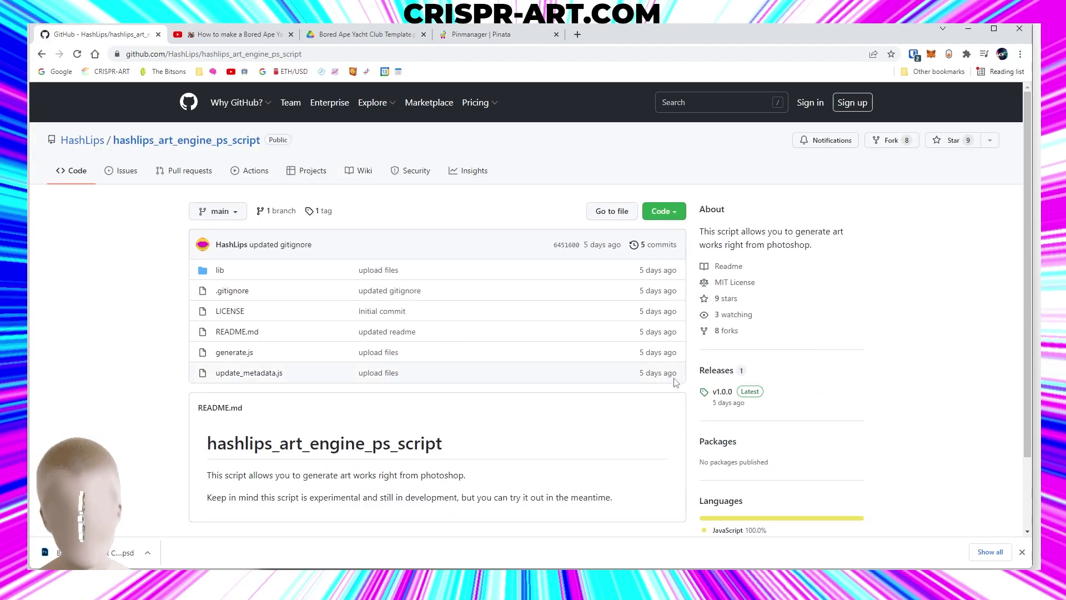
# Download the v1.0.0 release's Source code (zip), then minimize Chrome to return to Photoshop.
pyautogui.click(722, 393)
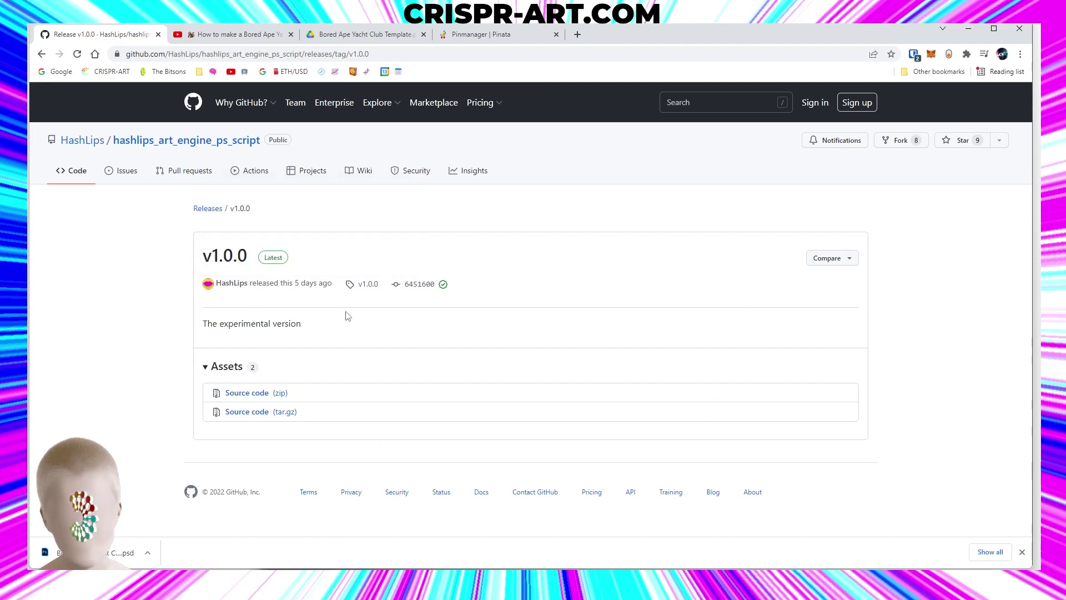
pyautogui.click(269, 395)
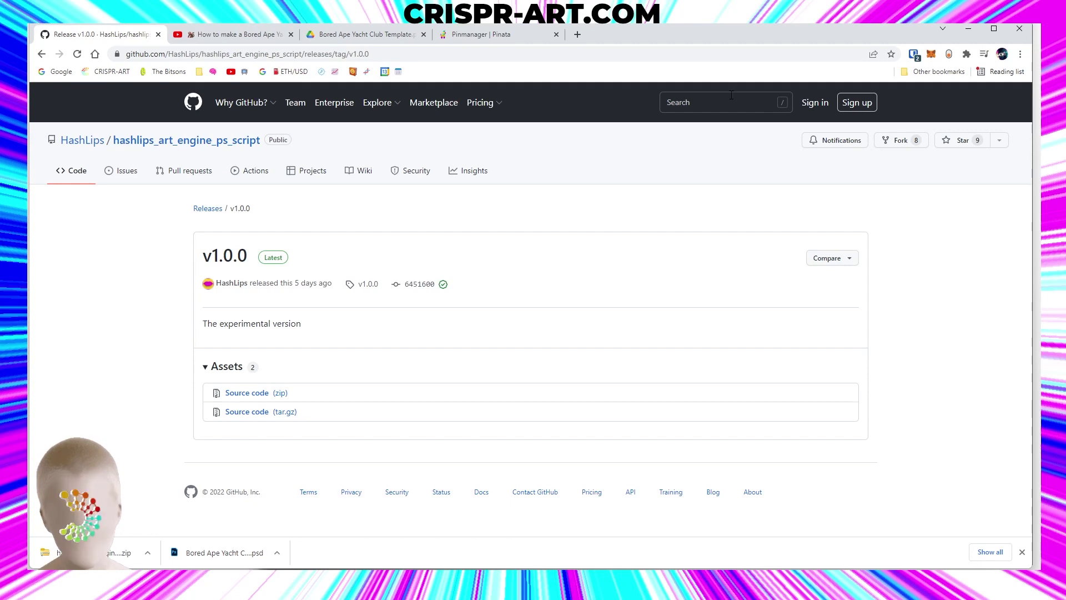
pyautogui.click(966, 31)
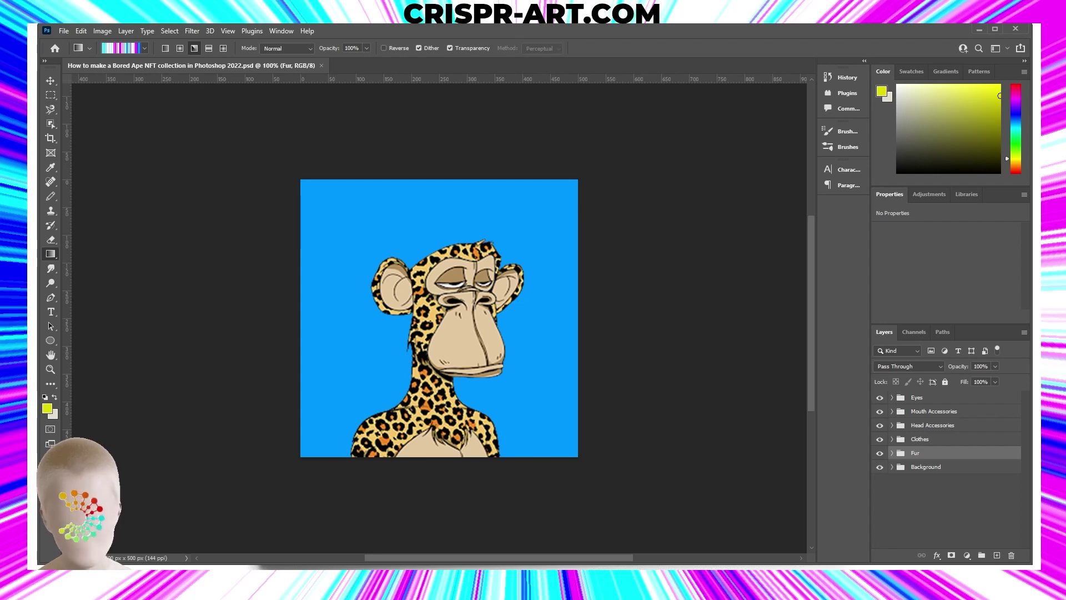
# In a new File Explorer window, navigate to C:\Hashlips\Art Engine to see the project folders.
pyautogui.press('super+e')
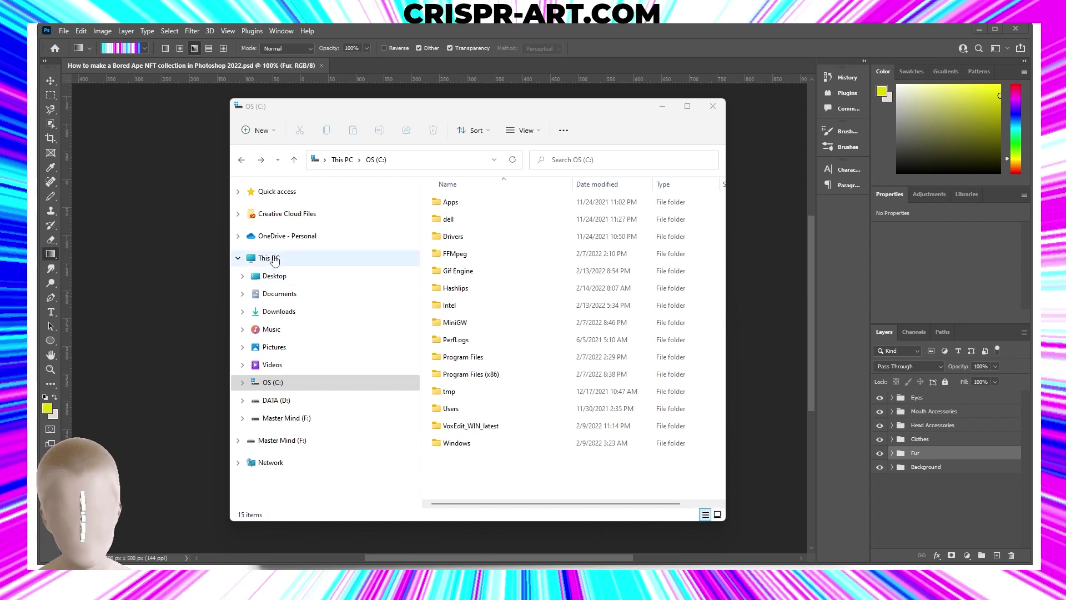
pyautogui.click(270, 387)
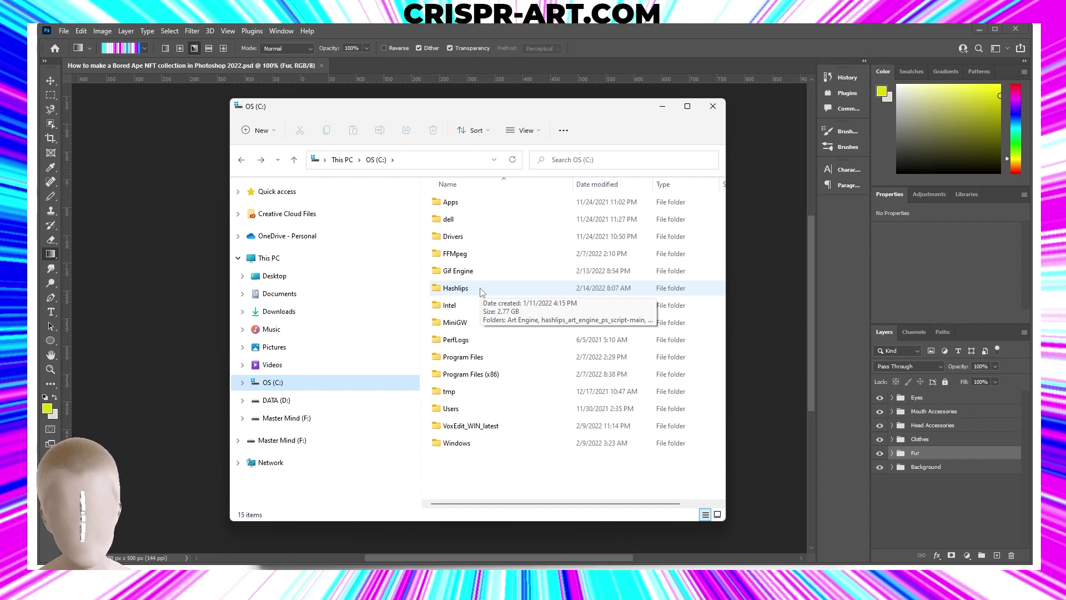
pyautogui.doubleClick(455, 288)
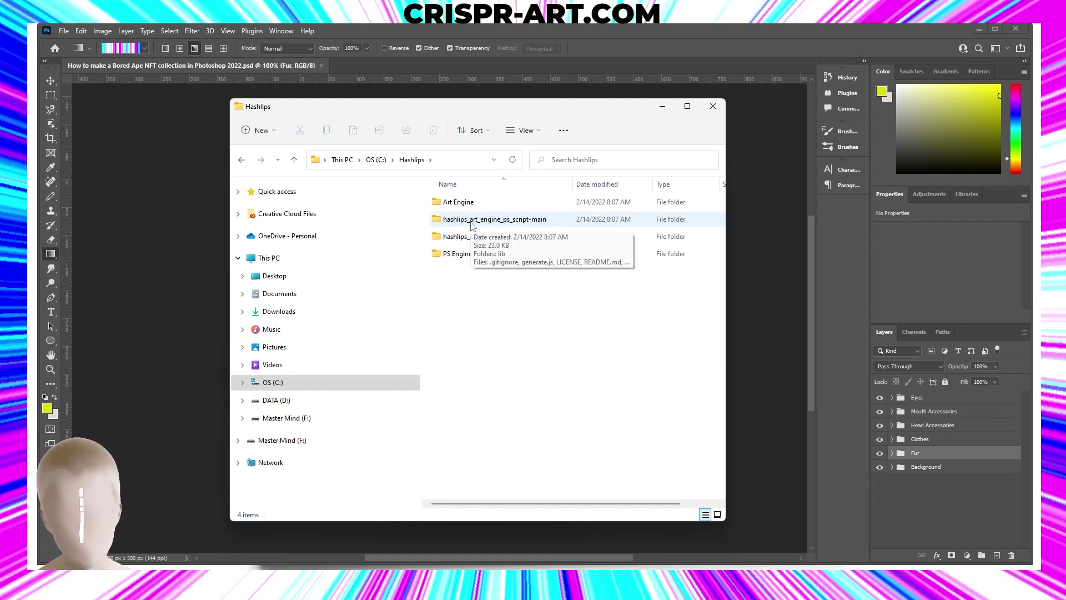
pyautogui.click(502, 244)
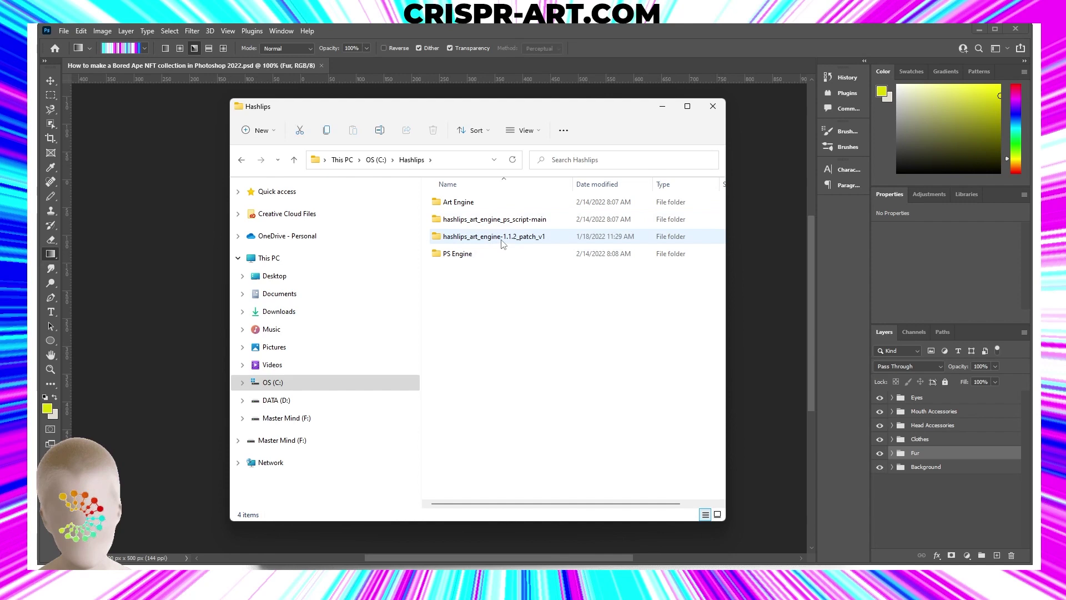
pyautogui.click(502, 244)
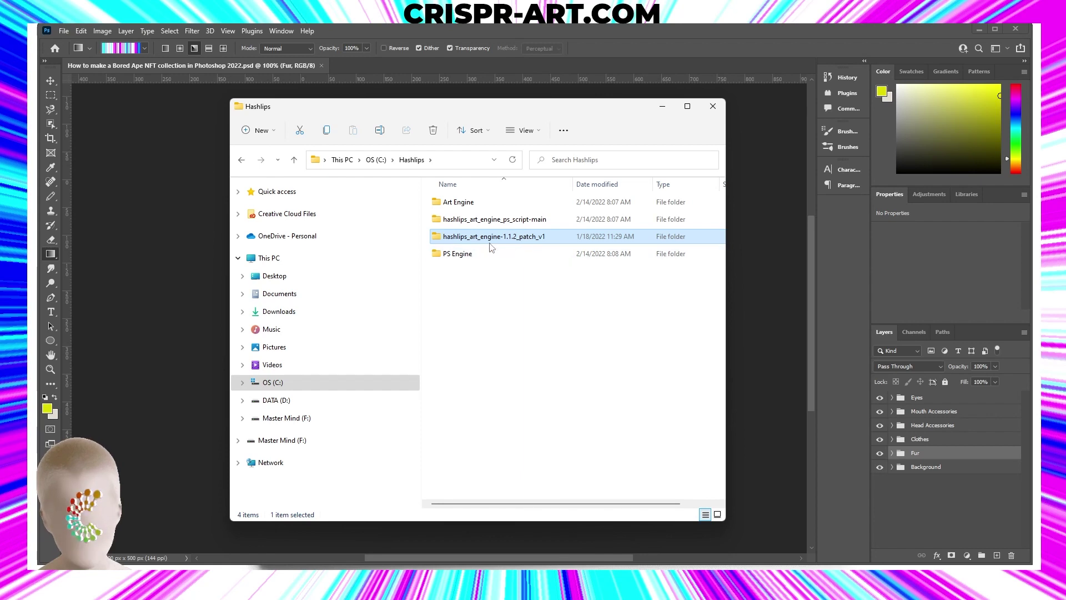
pyautogui.moveTo(510, 245)
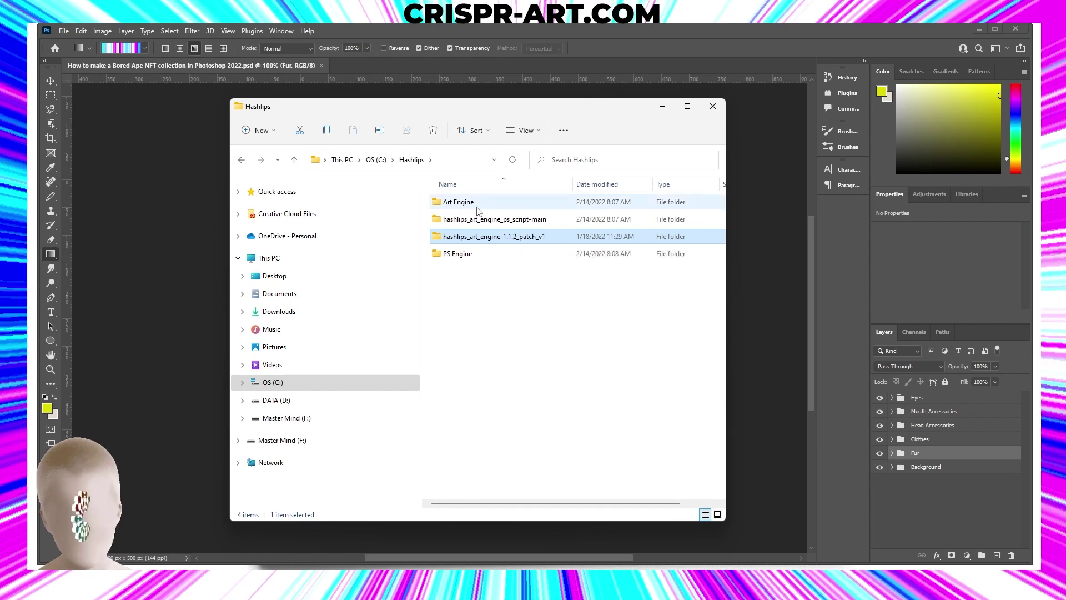
pyautogui.moveTo(476, 210)
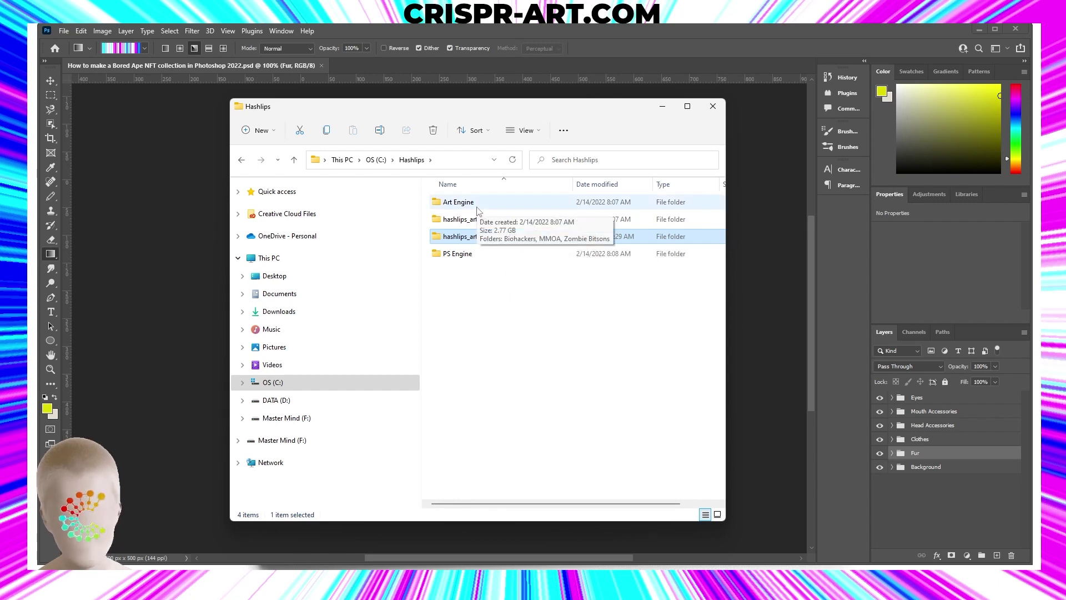
pyautogui.doubleClick(476, 207)
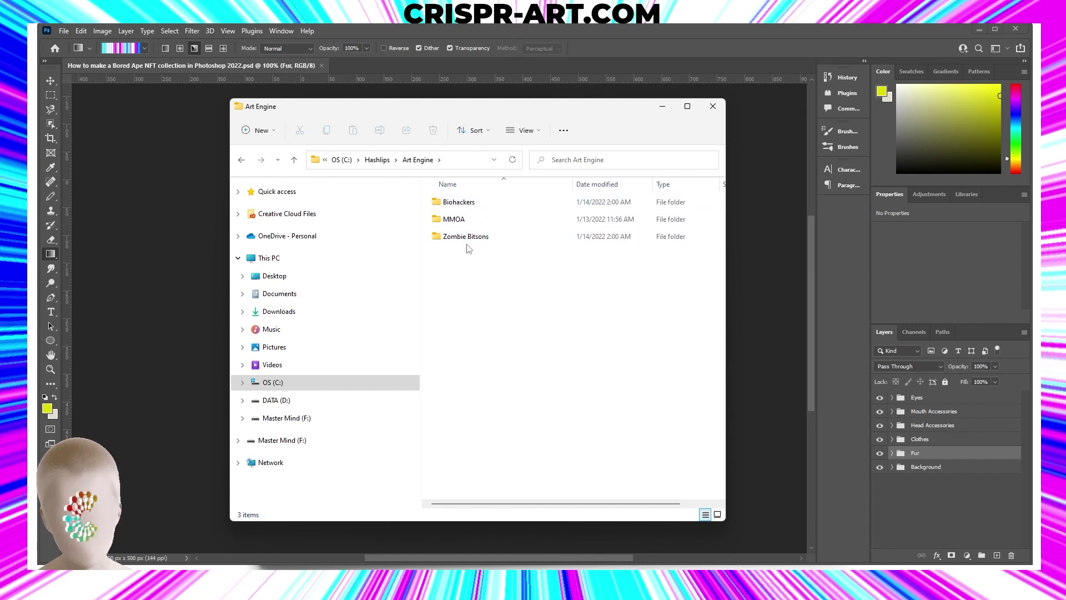
pyautogui.click(242, 161)
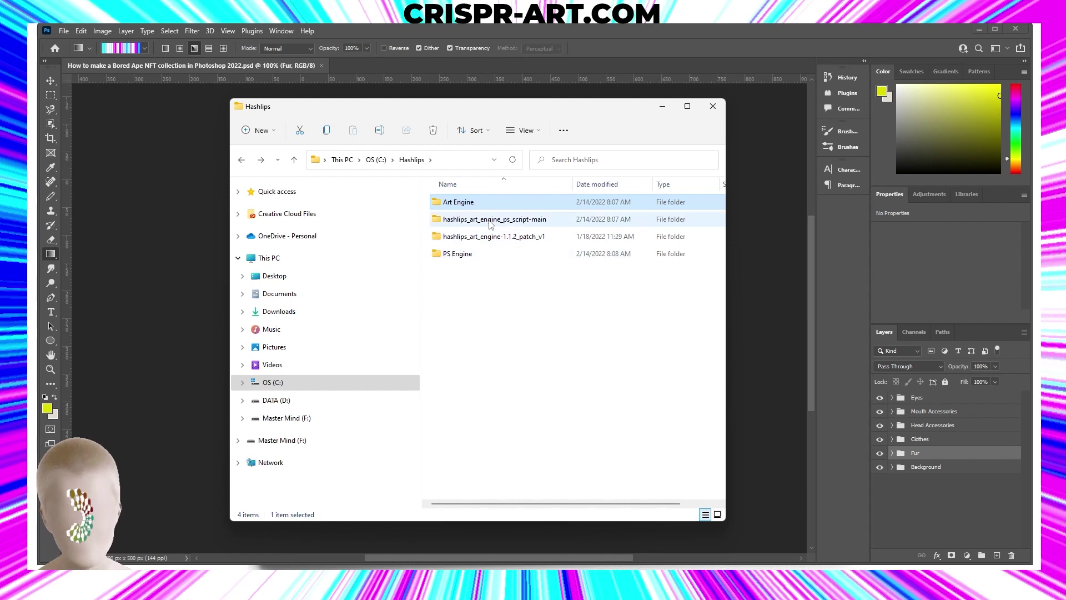
pyautogui.click(511, 221)
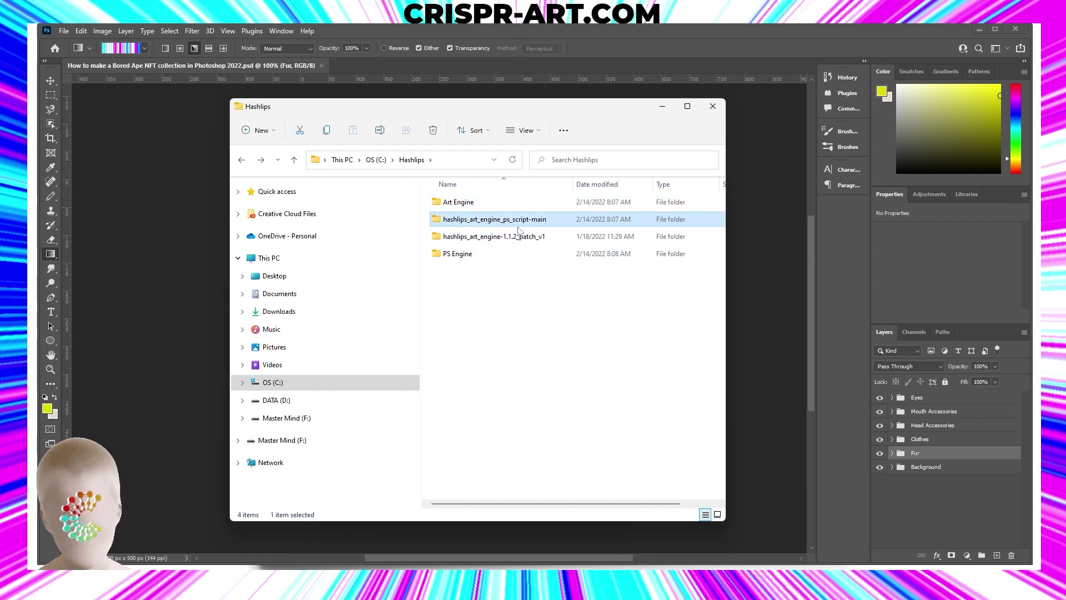
# Browse PS Engine\hashlips_art_engine_ps_script-BAYC to the Bored Ape PSD, then back up to the C: drive.
pyautogui.doubleClick(462, 257)
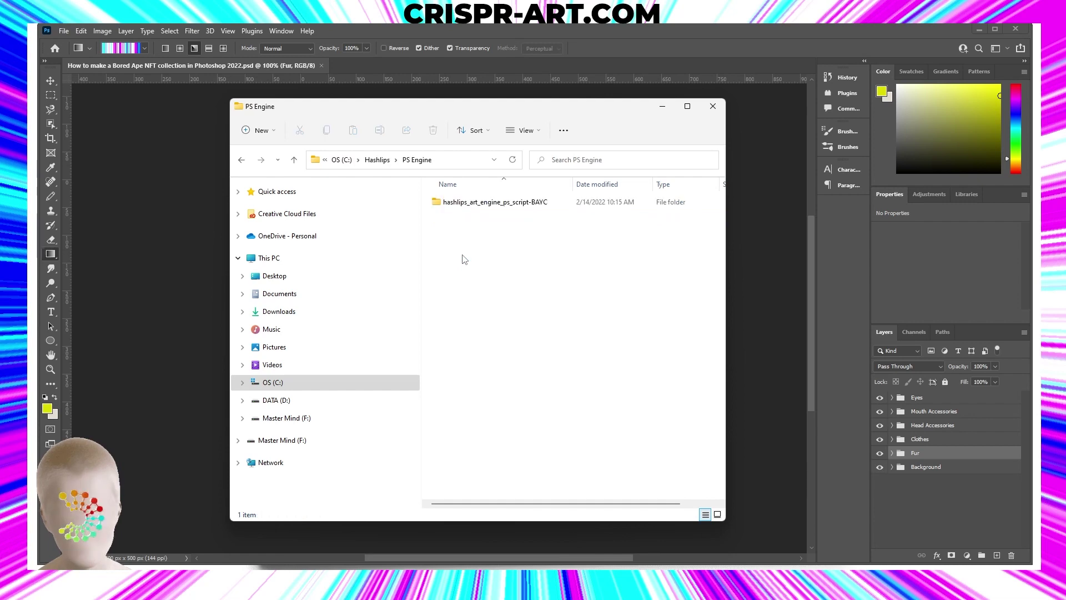
pyautogui.click(507, 204)
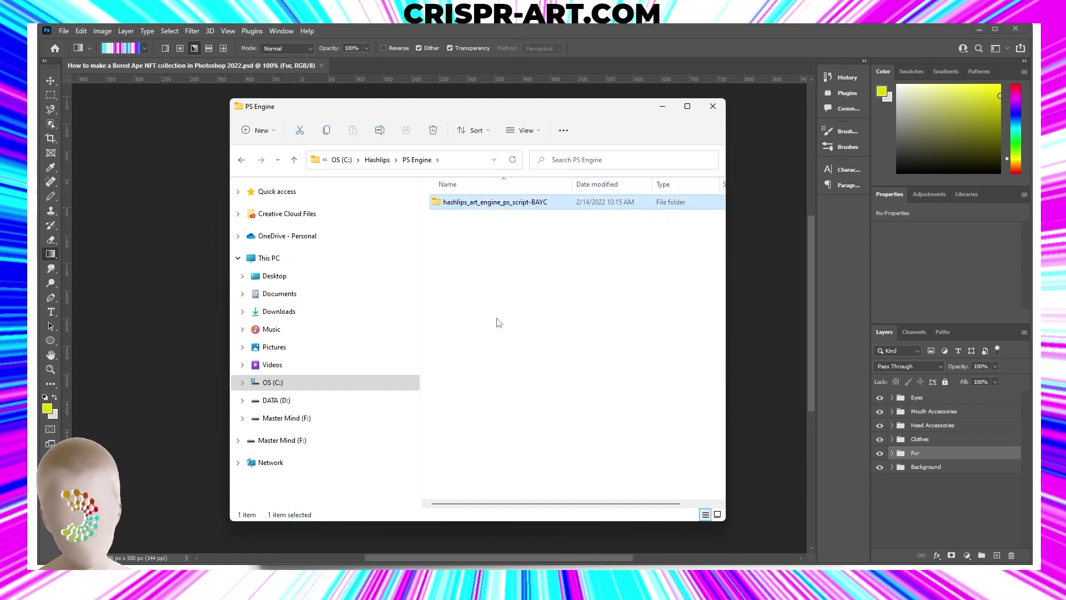
pyautogui.doubleClick(483, 208)
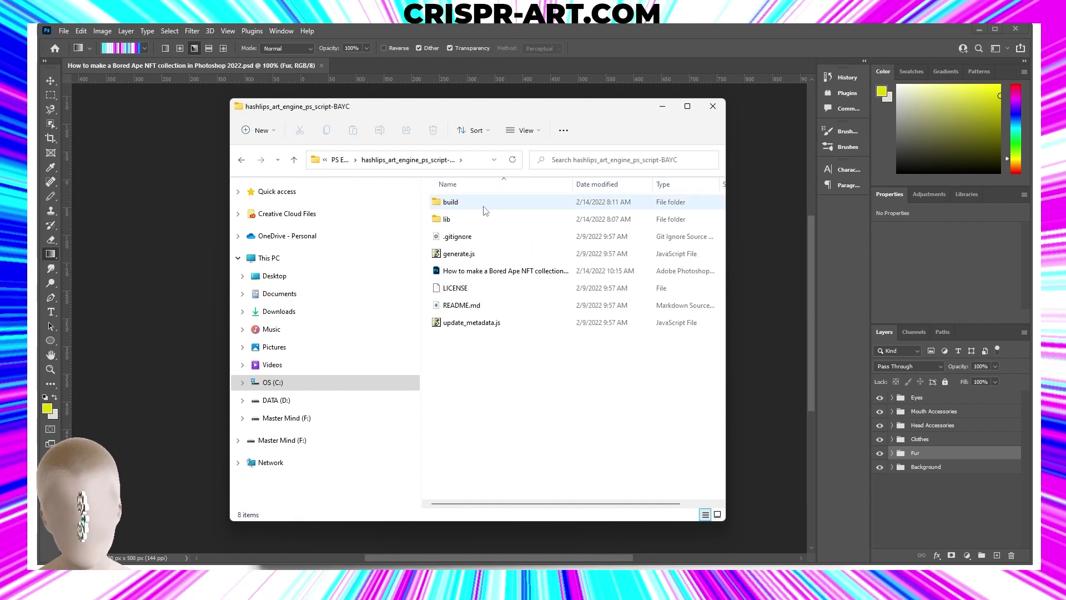
pyautogui.moveTo(485, 207)
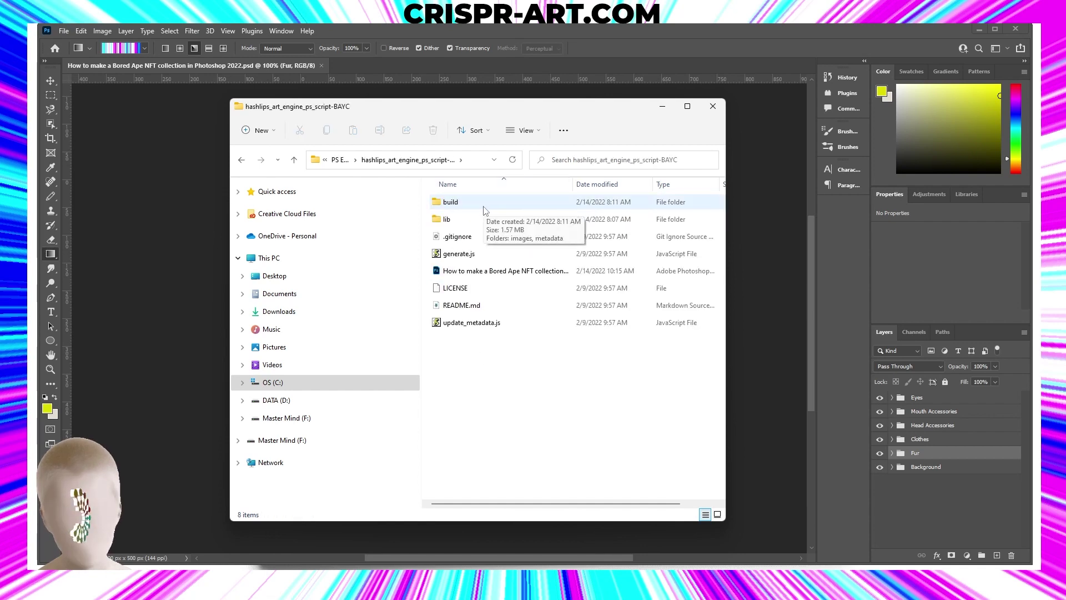
pyautogui.click(481, 271)
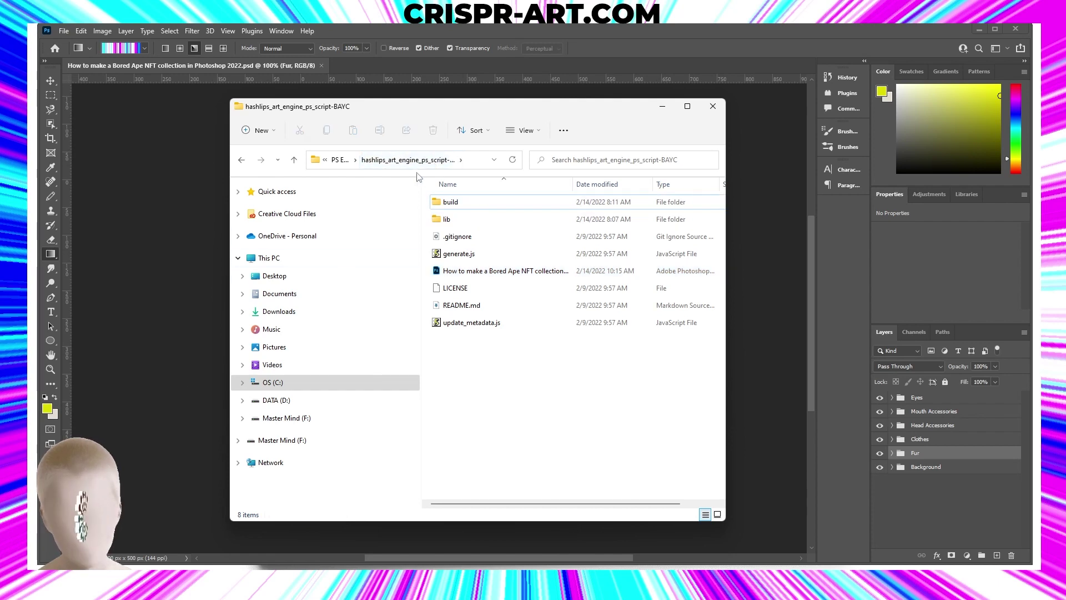
pyautogui.click(339, 160)
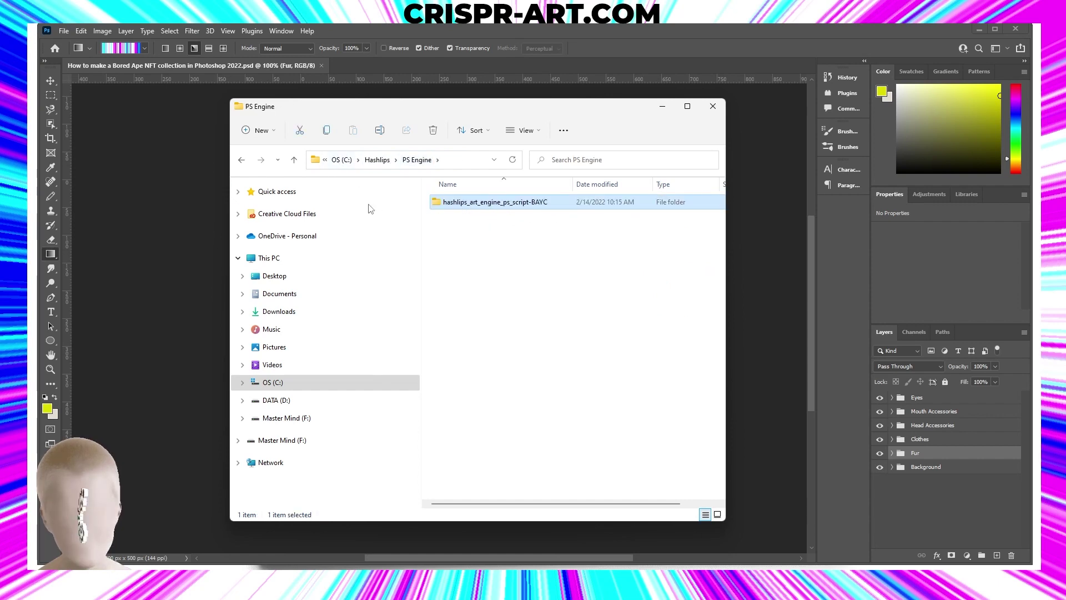
pyautogui.click(341, 160)
# Copy hashlips_art_engine_ps_script-main from C:\Hashlips, then open the PS Engine folder to paste it.
pyautogui.click(274, 383)
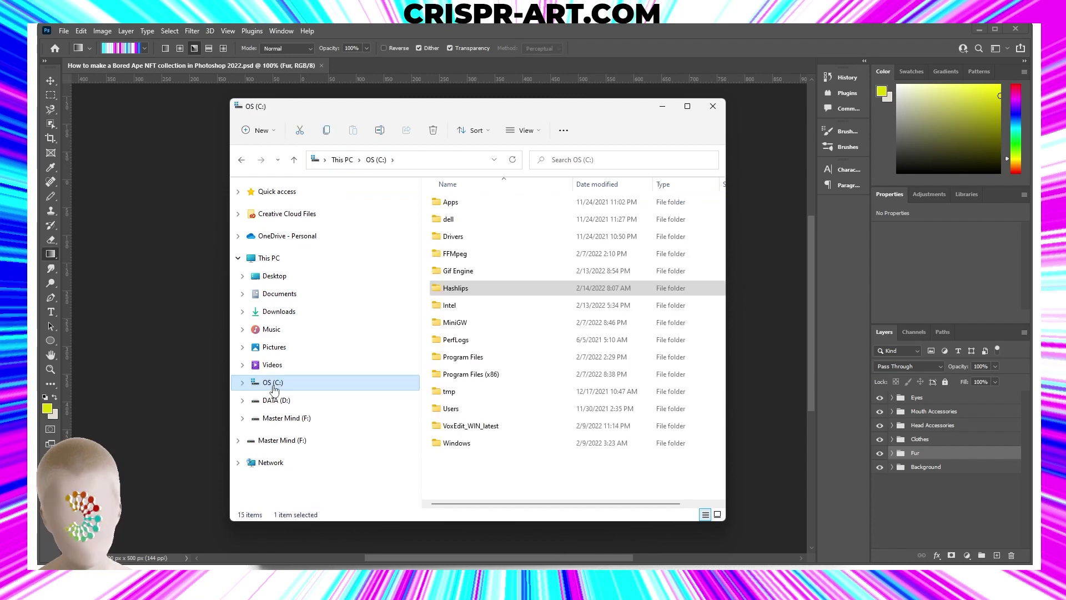
pyautogui.click(461, 290)
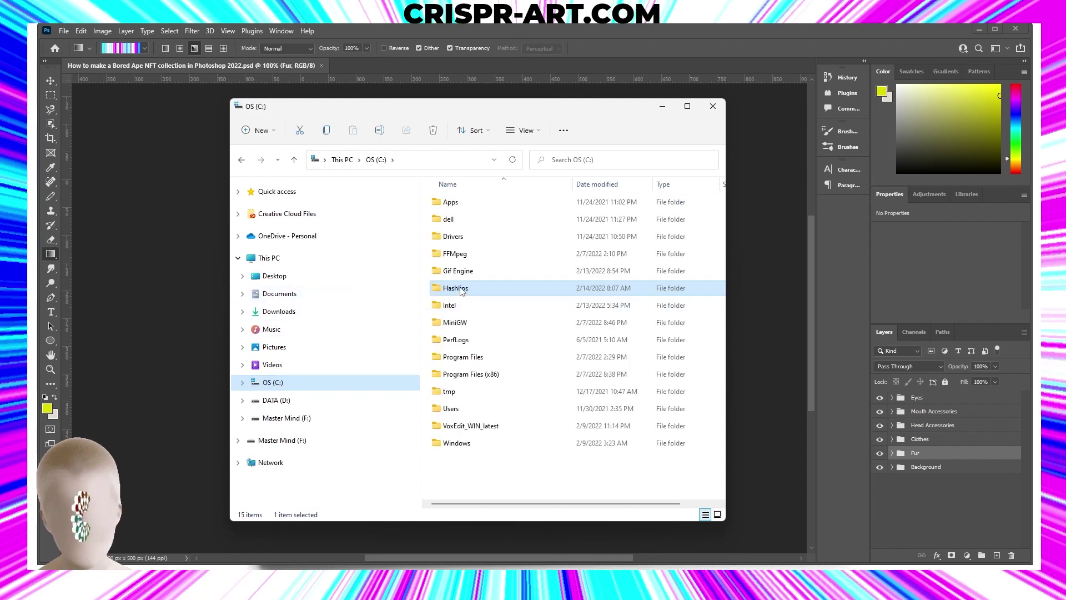
pyautogui.doubleClick(461, 290)
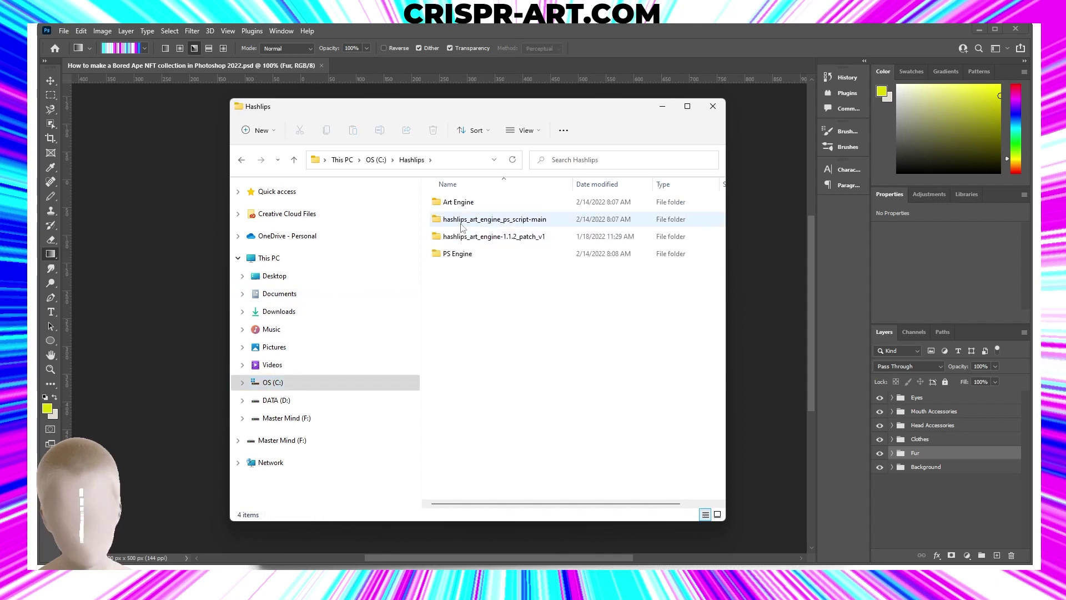
pyautogui.moveTo(461, 227)
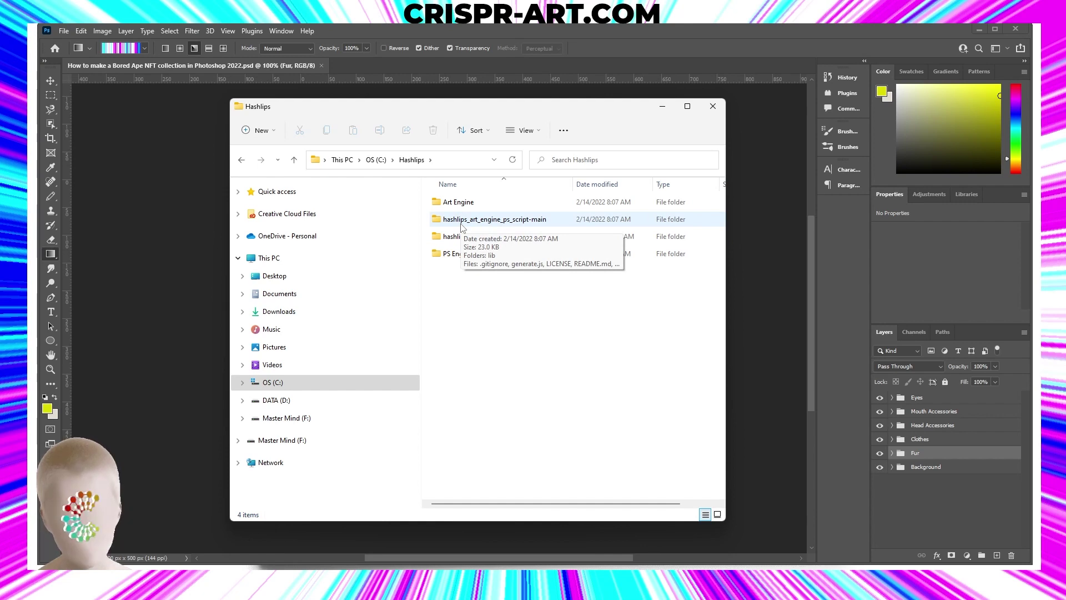
pyautogui.rightClick(461, 222)
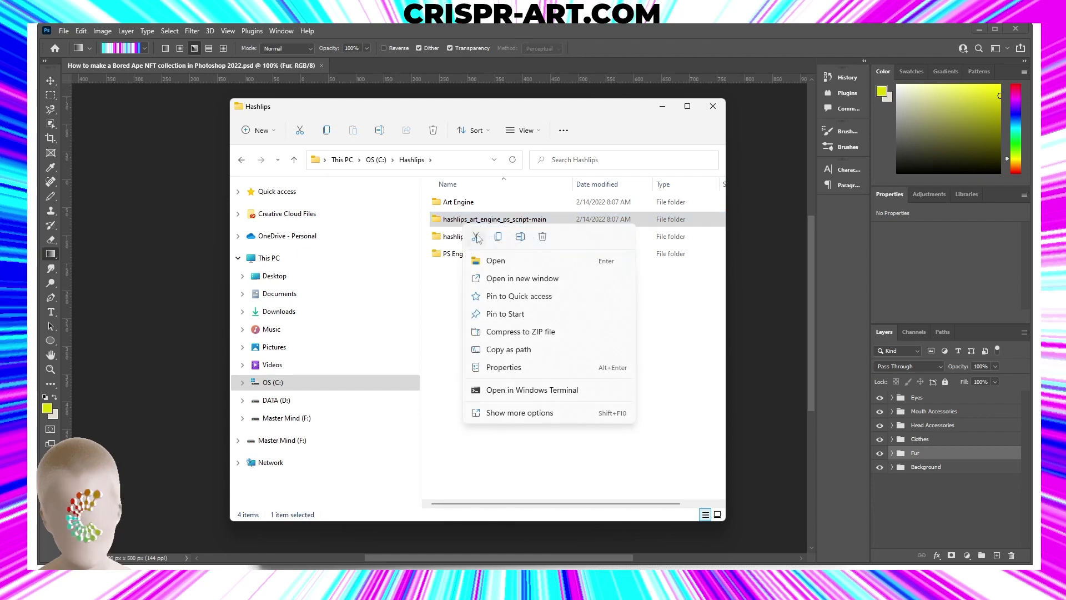
pyautogui.click(502, 238)
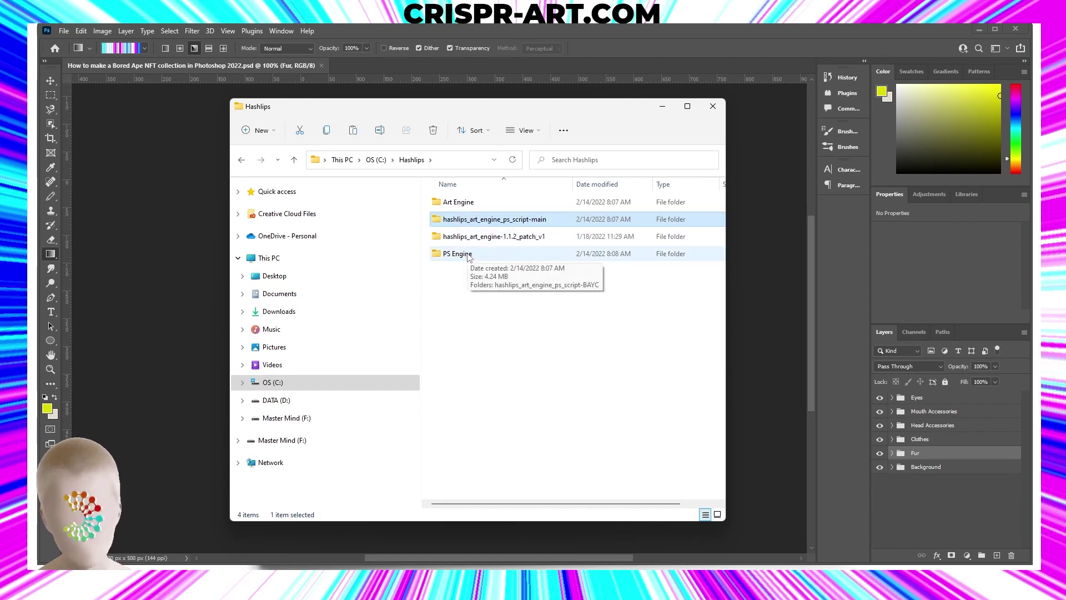
pyautogui.doubleClick(468, 255)
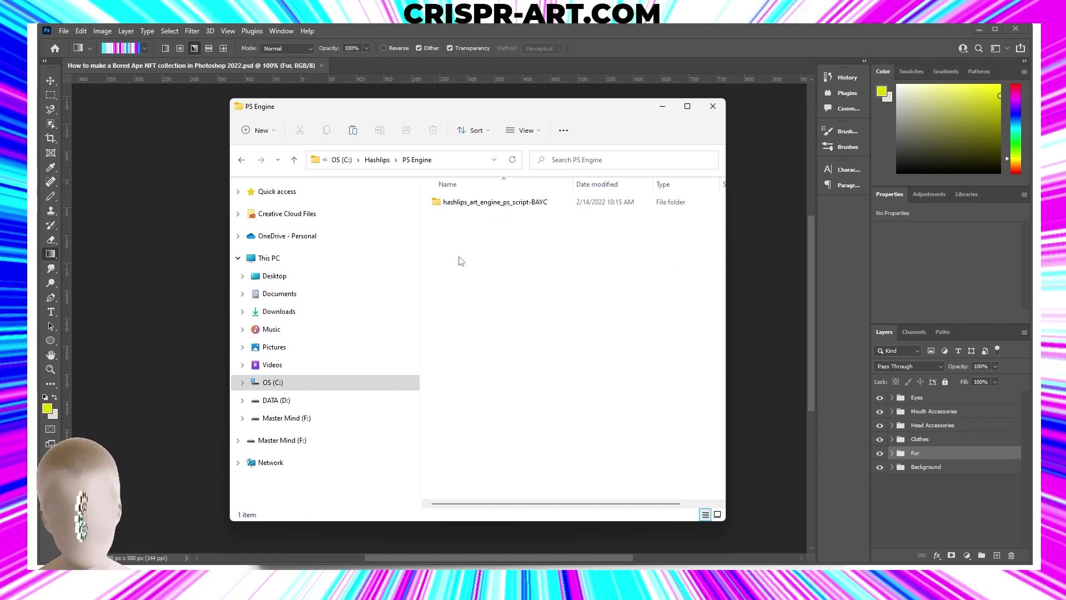
pyautogui.rightClick(454, 212)
# Paste the script folder into PS Engine and rename it hashlips_art_engine_ps_script-test.
pyautogui.click(467, 225)
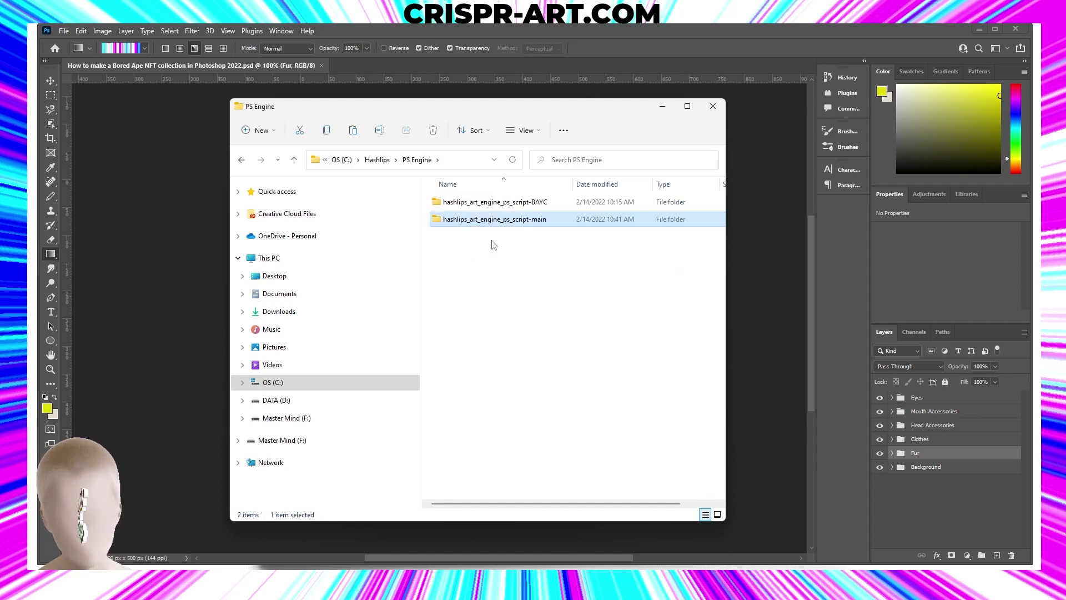
pyautogui.click(537, 219)
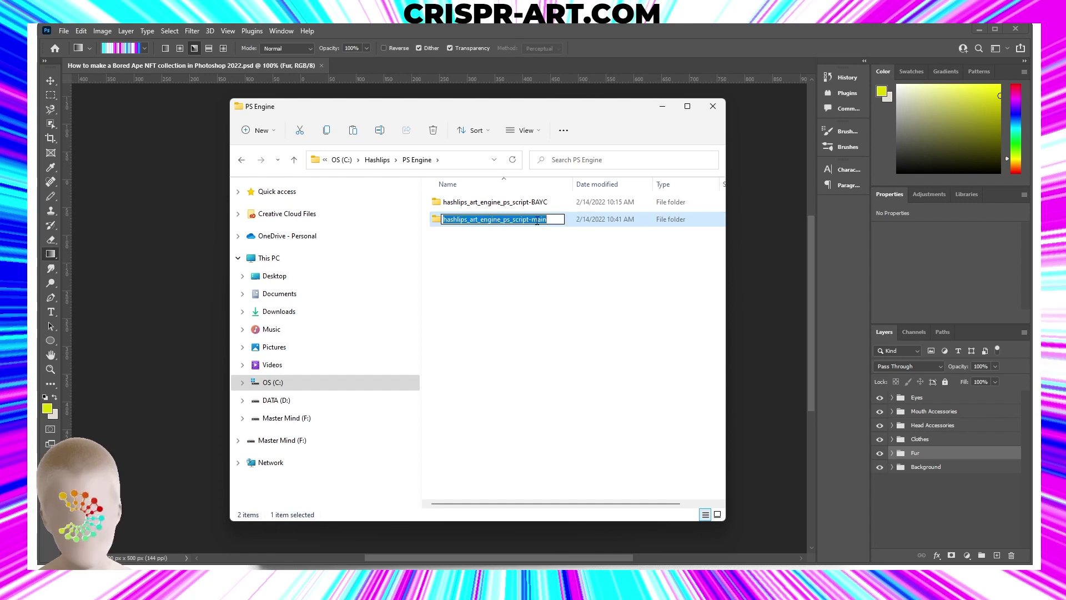
pyautogui.doubleClick(537, 218)
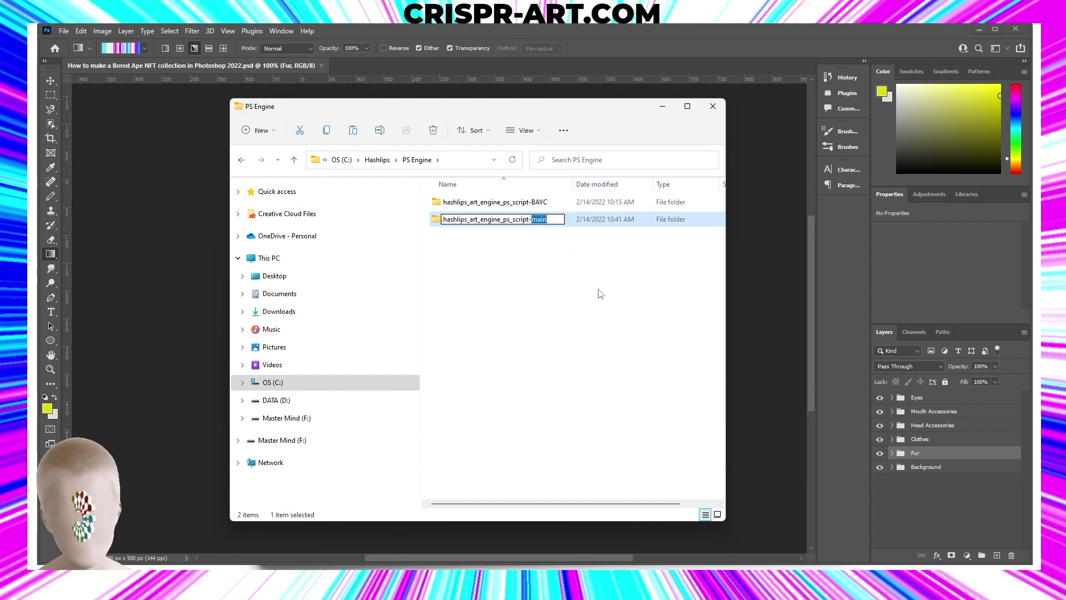
pyautogui.write('test')
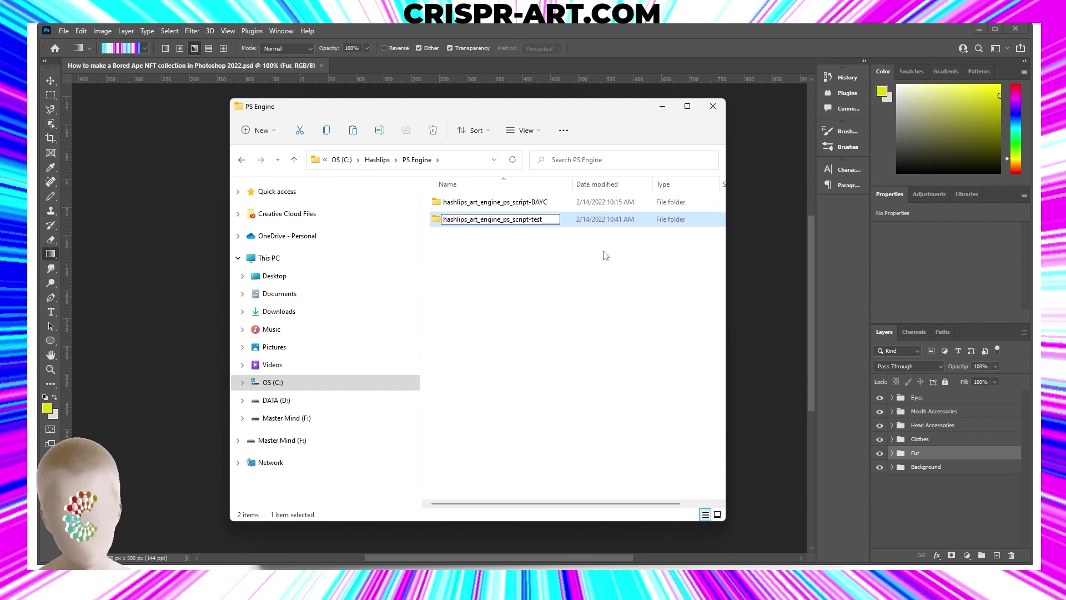
pyautogui.click(605, 256)
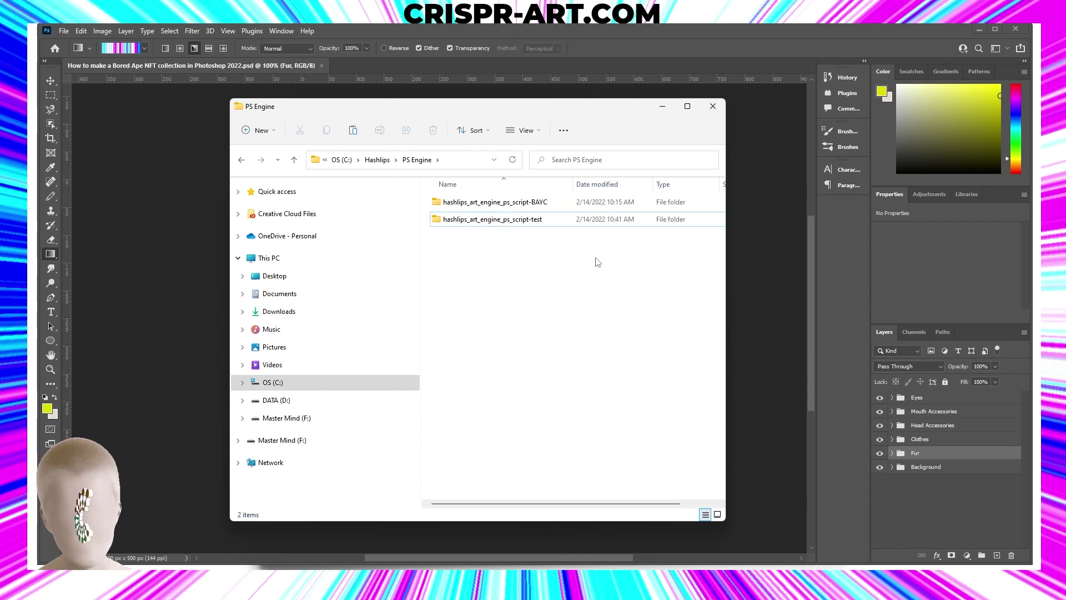
pyautogui.doubleClick(496, 221)
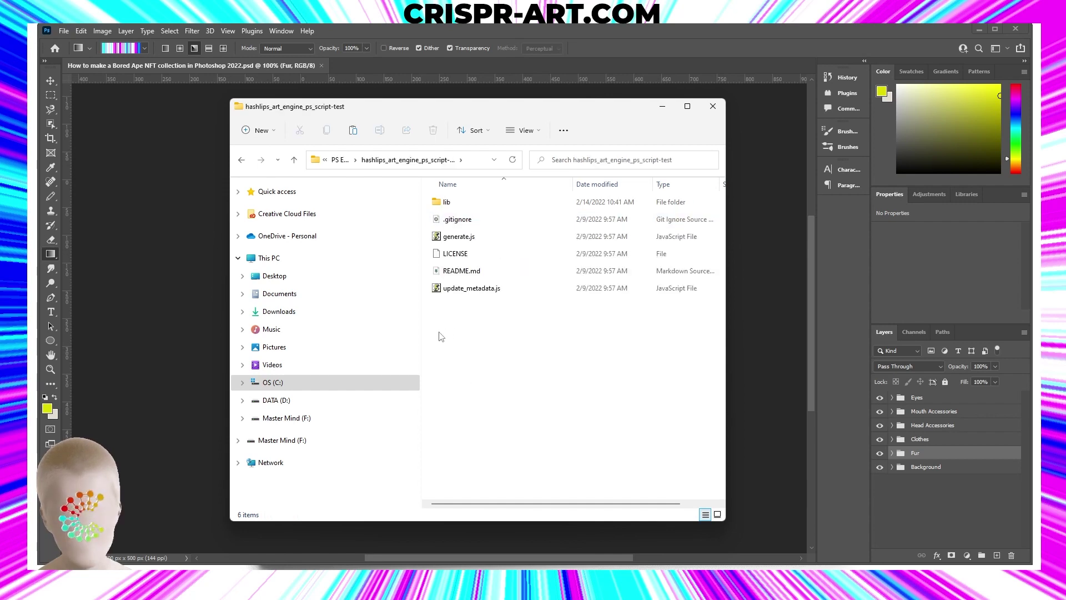
pyautogui.click(332, 161)
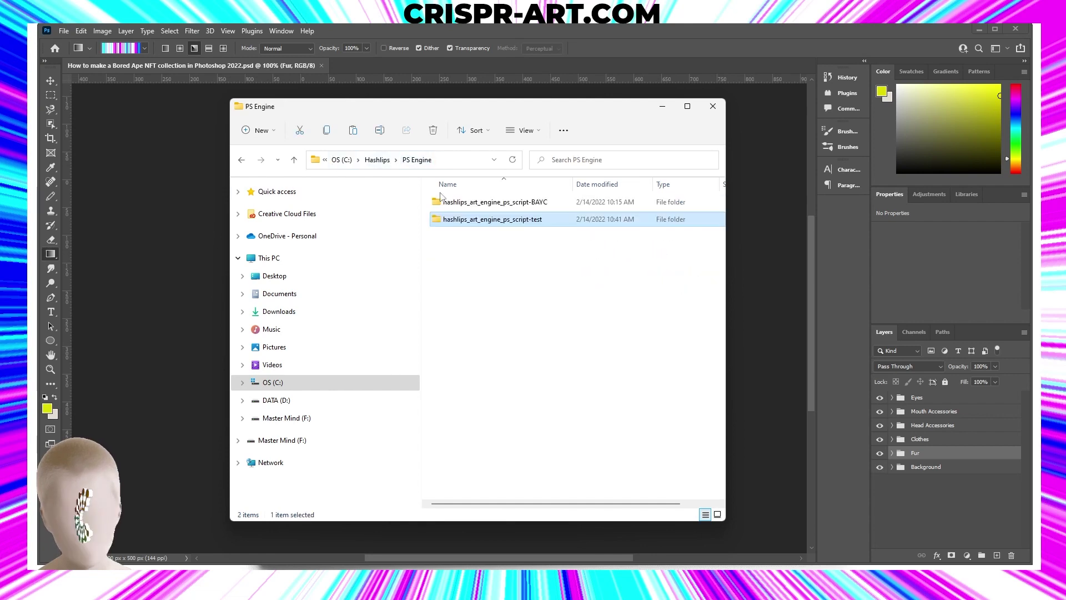
# Open the Bored Ape PSD from PS Engine\hashlips_art_engine_ps_script-BAYC in Photoshop.
pyautogui.doubleClick(558, 217)
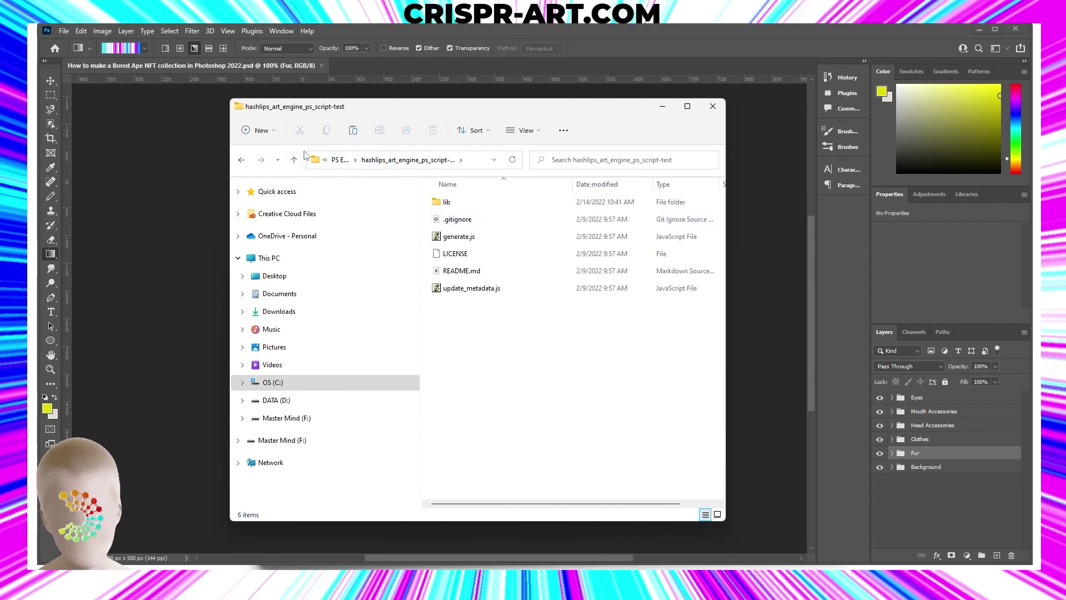
pyautogui.click(340, 160)
pyautogui.doubleClick(496, 203)
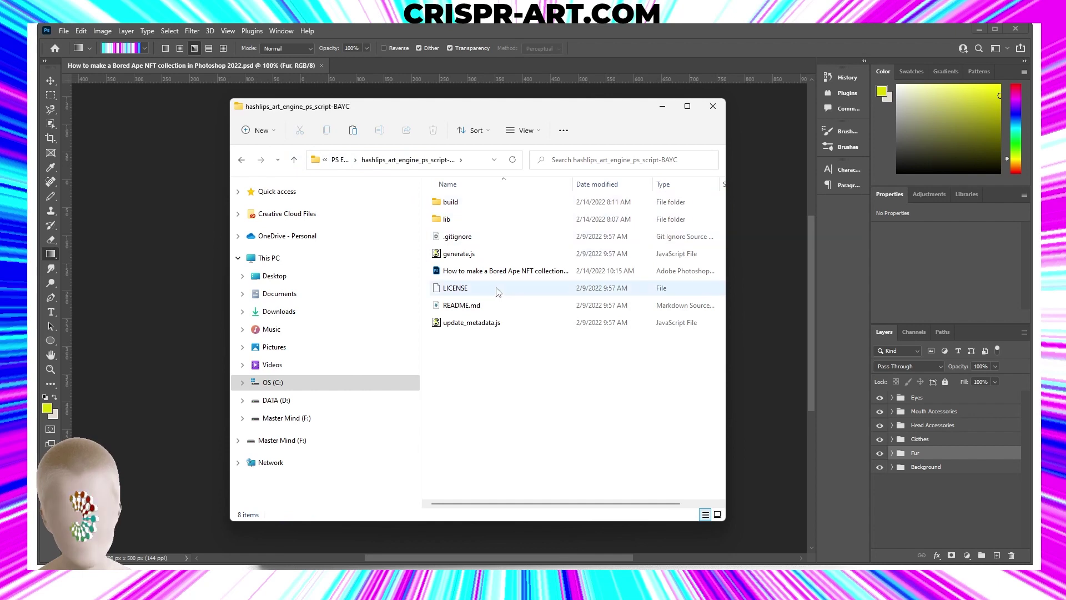
pyautogui.click(479, 272)
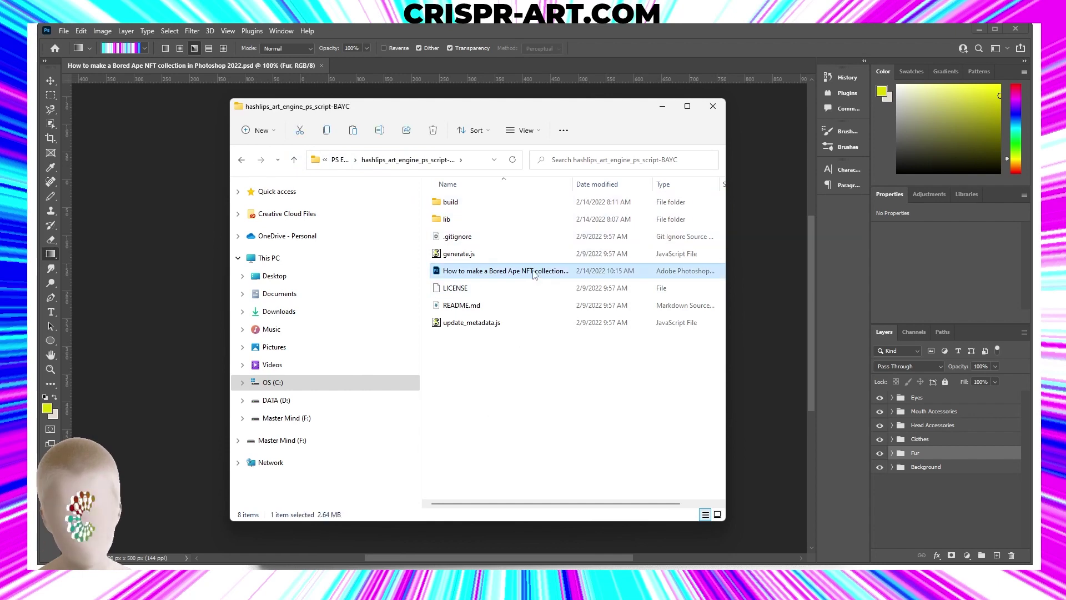
pyautogui.click(527, 391)
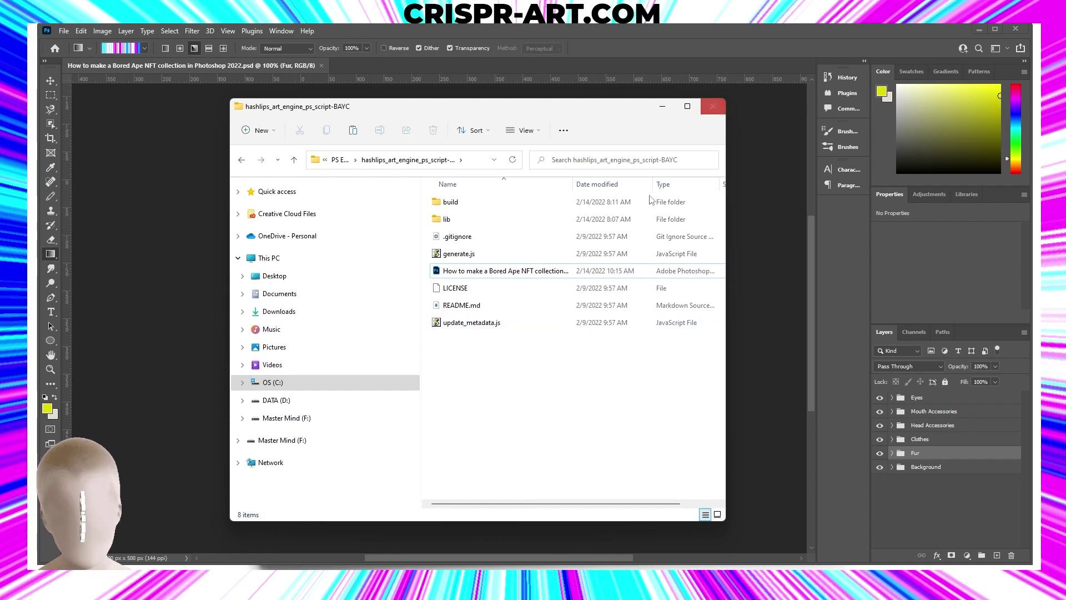
pyautogui.click(522, 271)
pyautogui.doubleClick(522, 270)
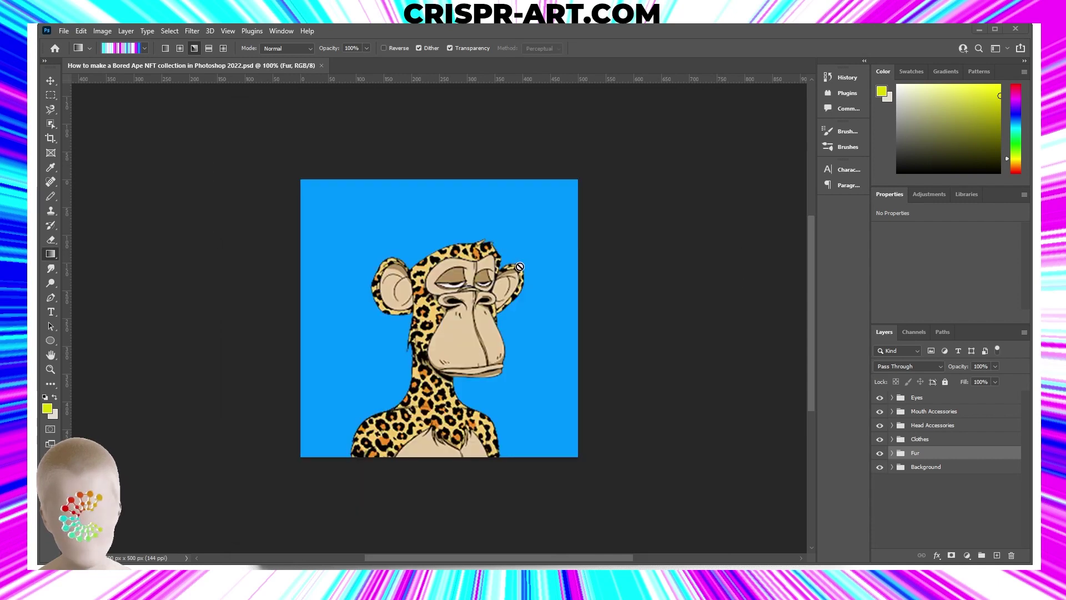